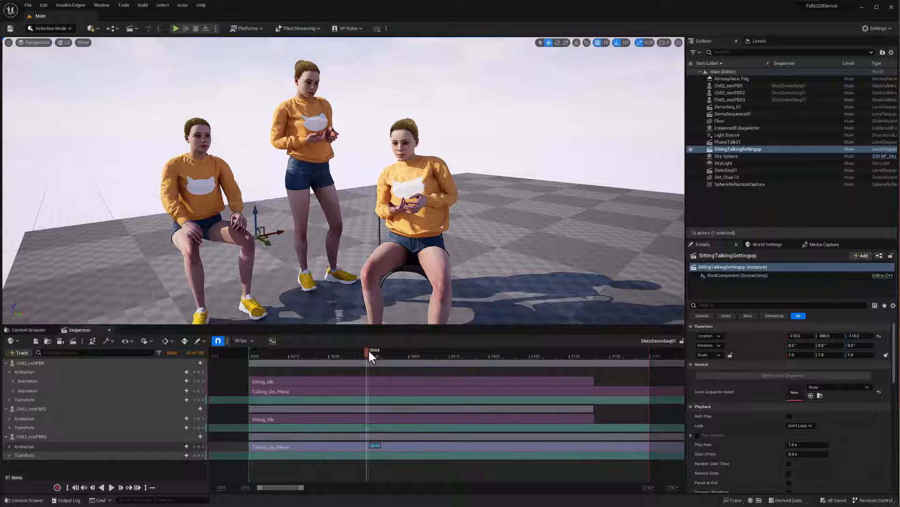
Move the playhead to frame 1600 and extend the playback range to the end of the Talking_On_Phone clips.
{"action": "left_click_drag", "start_coordinate": [369, 353], "coordinate": [311, 356]}
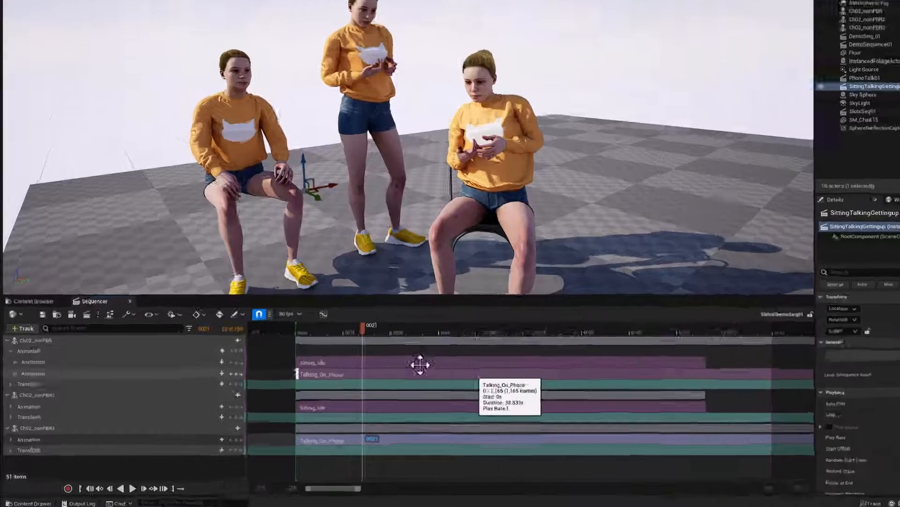
{"action": "left_click", "coordinate": [203, 328]}
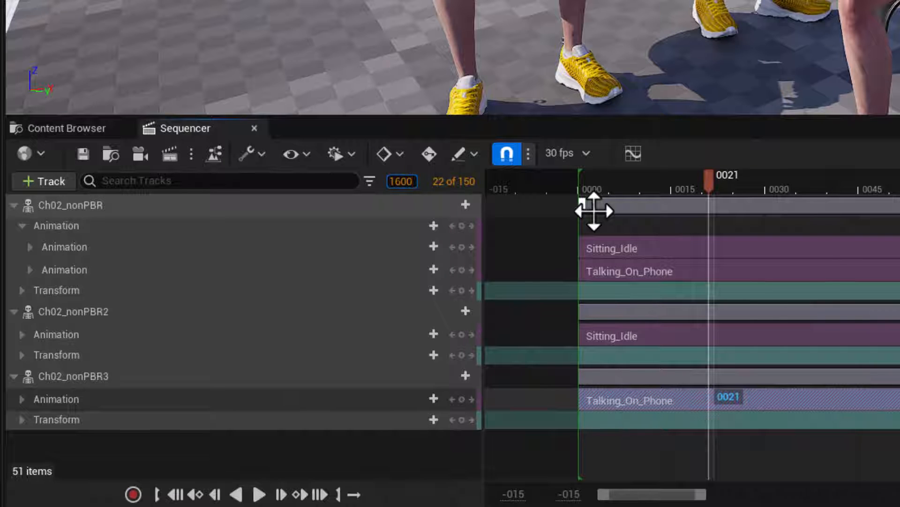
{"action": "type", "text": "1600"}
{"action": "key", "text": "Return"}
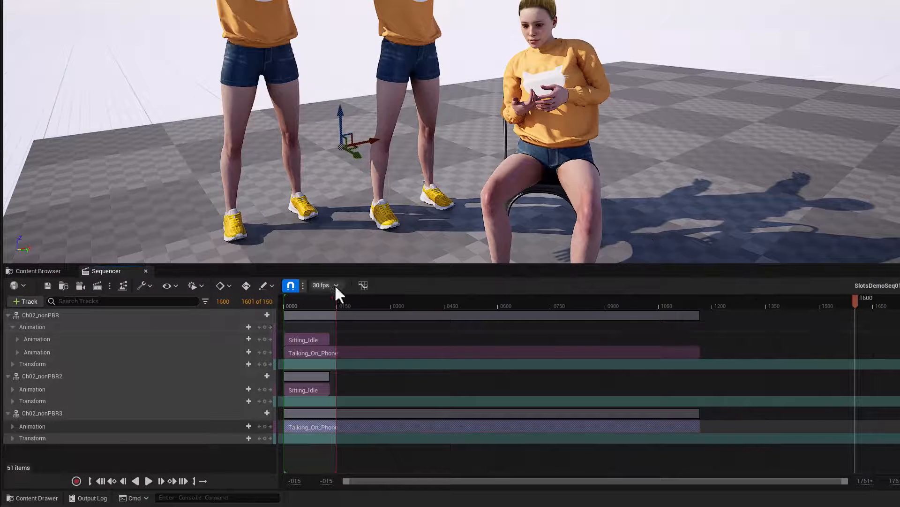
{"action": "mouse_move", "coordinate": [338, 303]}
{"action": "left_mouse_down"}
{"action": "mouse_move", "coordinate": [736, 305]}
{"action": "mouse_move", "coordinate": [700, 310]}
{"action": "left_mouse_up"}
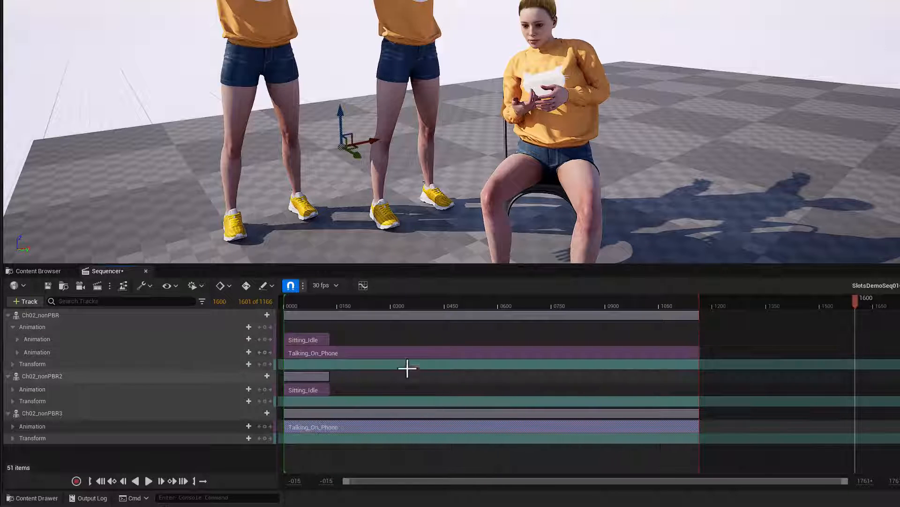
Extend both Sitting_Idle clips to the end of the Talking_On_Phone clips and lengthen the playback range to about frame 1484.
{"action": "left_click_drag", "start_coordinate": [326, 339], "coordinate": [699, 340]}
{"action": "left_click_drag", "start_coordinate": [327, 391], "coordinate": [700, 390]}
{"action": "left_click_drag", "start_coordinate": [350, 304], "coordinate": [600, 304]}
{"action": "left_click_drag", "start_coordinate": [600, 351], "coordinate": [813, 348]}
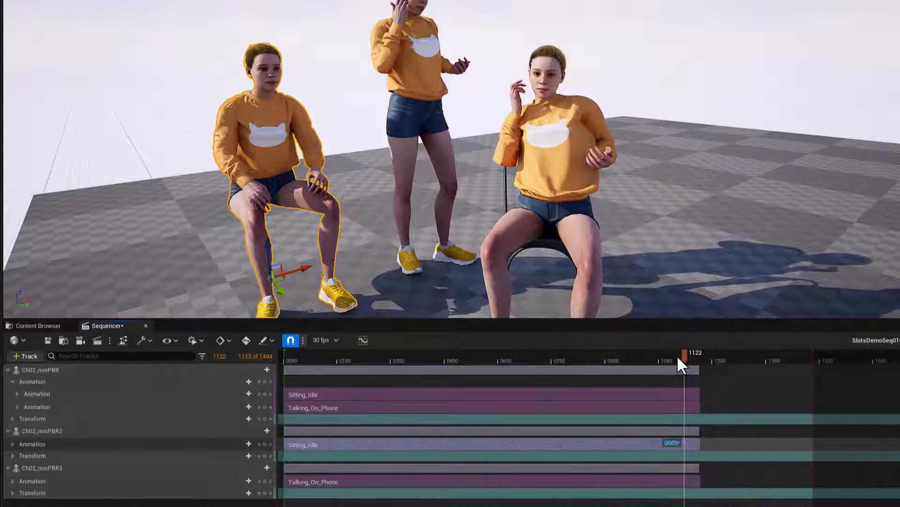
Add the Stand_Up__1_ animation to the Ch02_nonPBR2 Animation track and place it directly after the Sitting_Idle clip.
{"action": "left_click_drag", "start_coordinate": [657, 358], "coordinate": [713, 356]}
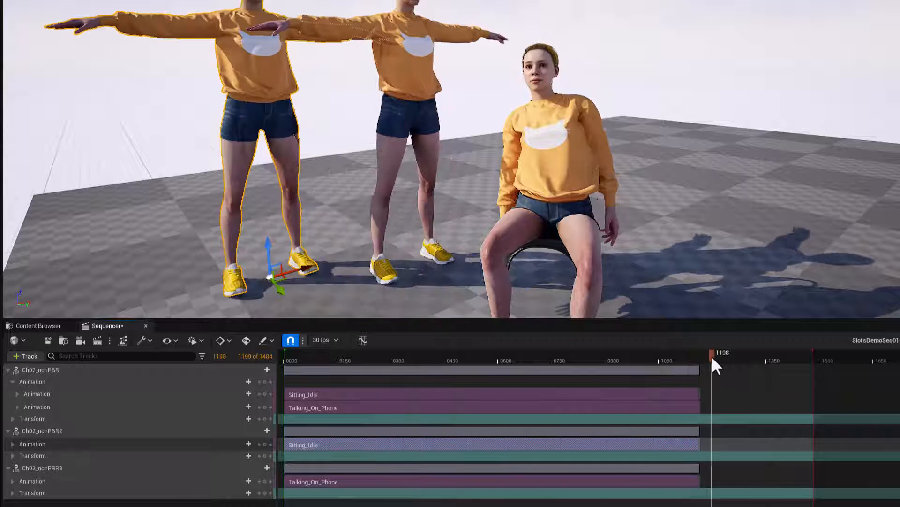
{"action": "left_click", "coordinate": [52, 434]}
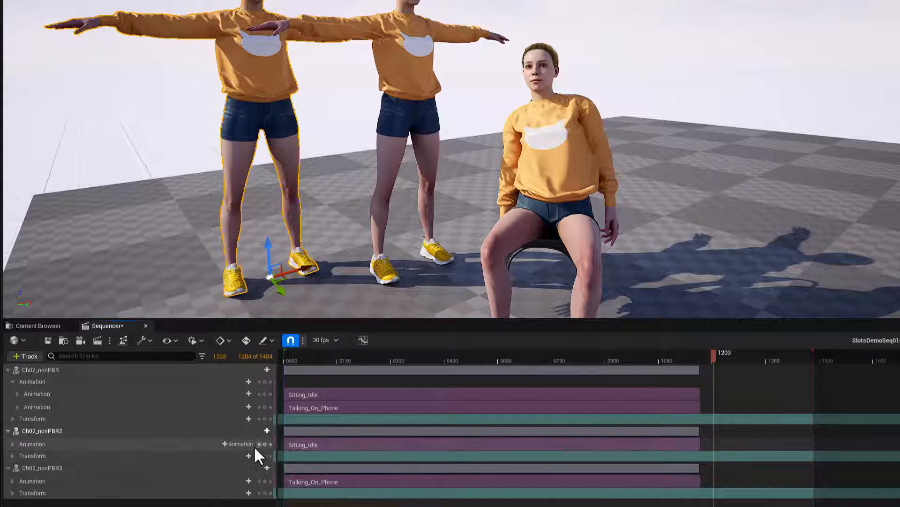
{"action": "left_click", "coordinate": [233, 444]}
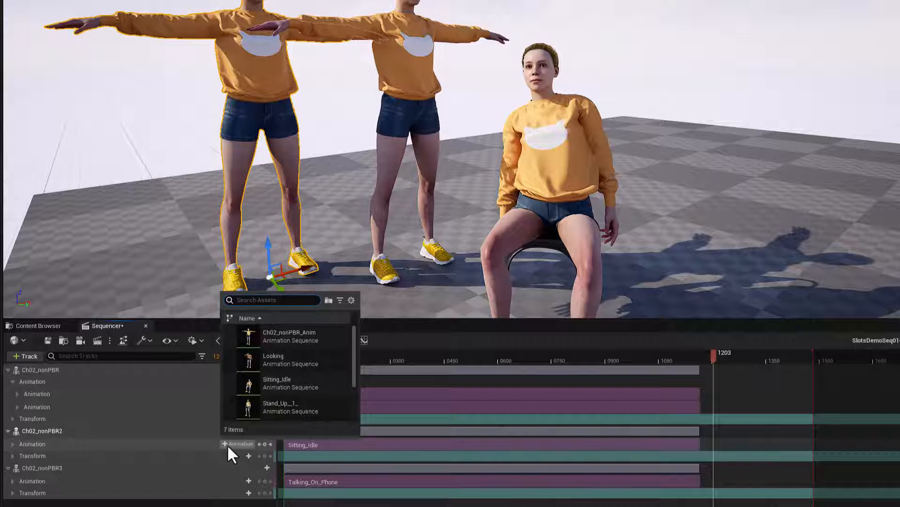
{"action": "left_click", "coordinate": [277, 404]}
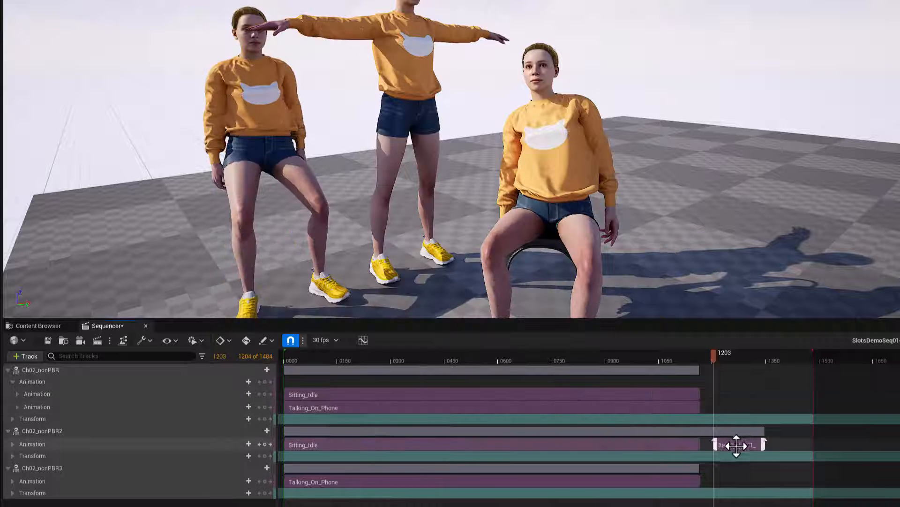
{"action": "left_click_drag", "start_coordinate": [738, 442], "coordinate": [724, 443]}
Overlap the Stand_Up__1_ clip with the end of Sitting_Idle from frame 1124 and scrub through the blend.
{"action": "left_click_drag", "start_coordinate": [715, 359], "coordinate": [688, 368]}
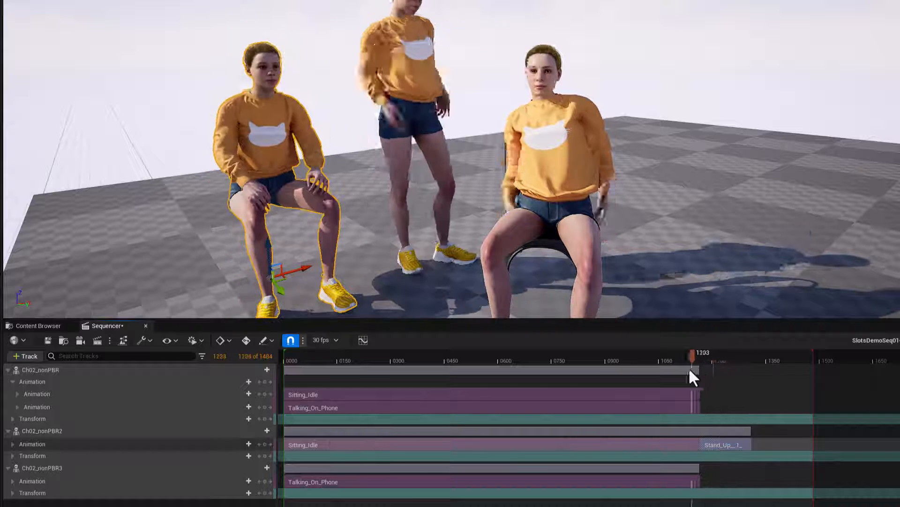
{"action": "left_click_drag", "start_coordinate": [738, 443], "coordinate": [720, 444]}
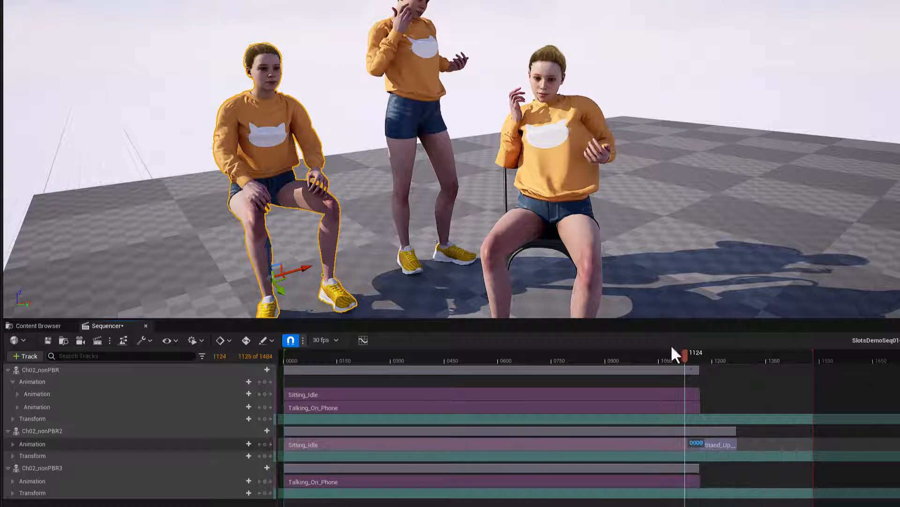
{"action": "left_click_drag", "start_coordinate": [684, 357], "coordinate": [702, 362]}
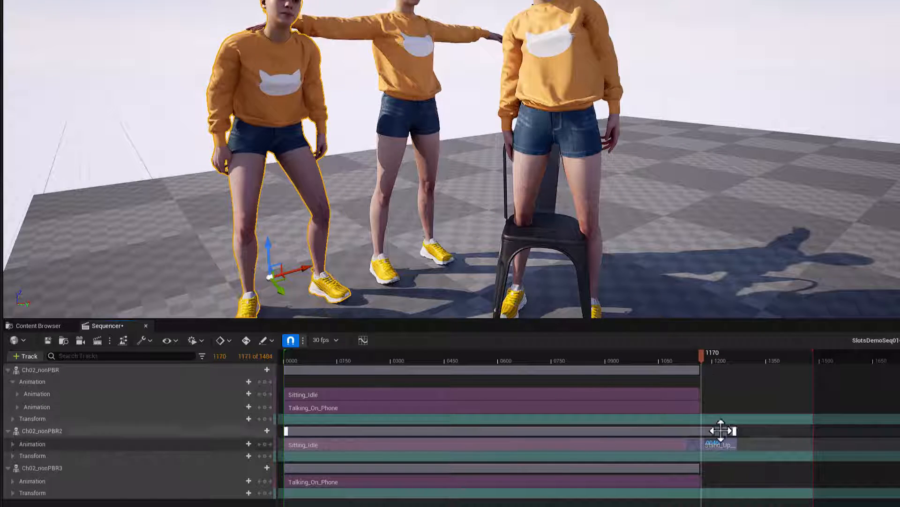
Match the Ch02_nonPBR2 Stand_Up__1_ clip to the RightFoot bone in the previous clip and scrub through the transition.
{"action": "right_click", "coordinate": [727, 444]}
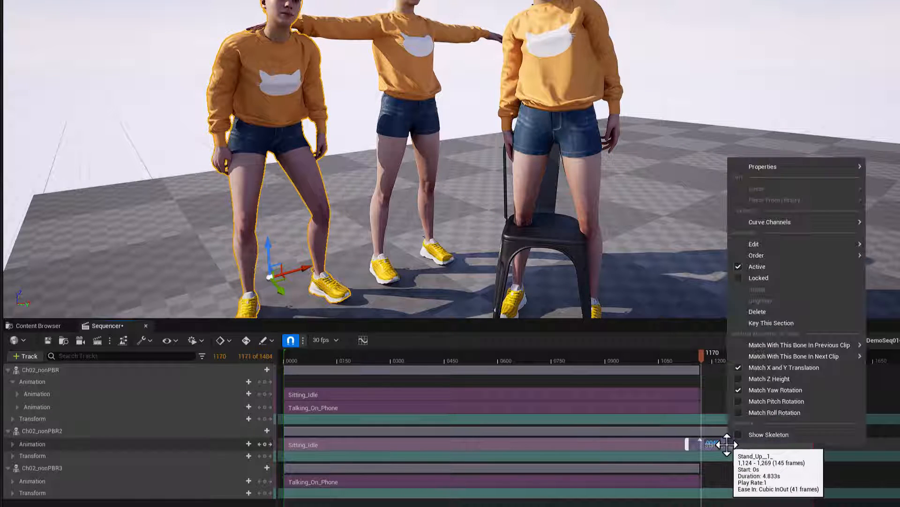
{"action": "mouse_move", "coordinate": [797, 344]}
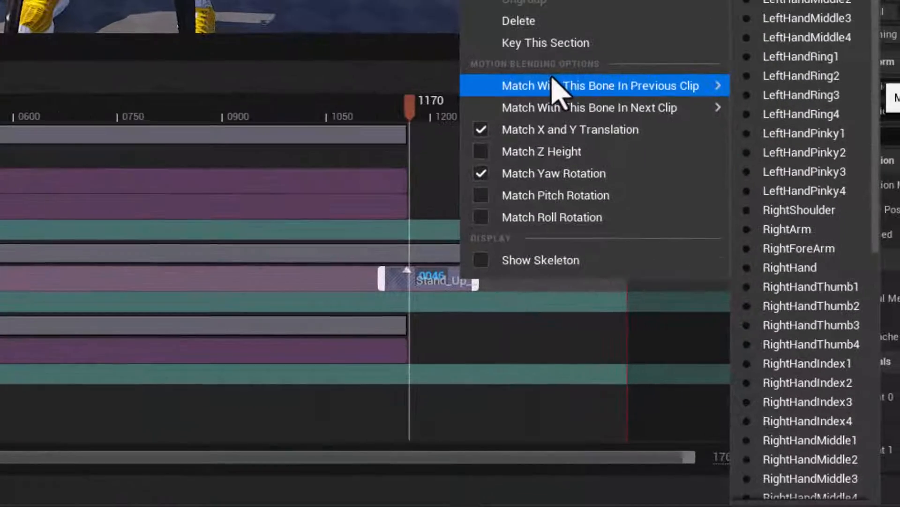
{"action": "scroll", "coordinate": [814, 326], "scroll_direction": "down", "scroll_amount": 5}
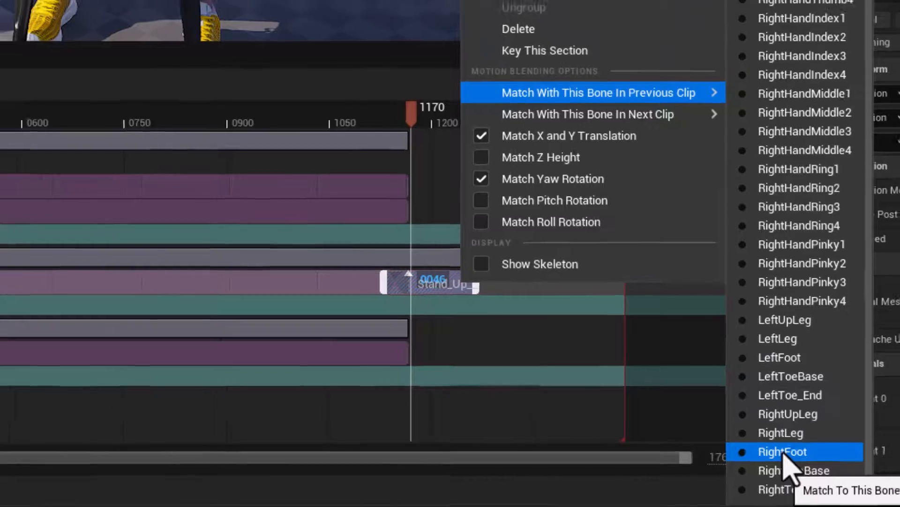
{"action": "left_click", "coordinate": [783, 452]}
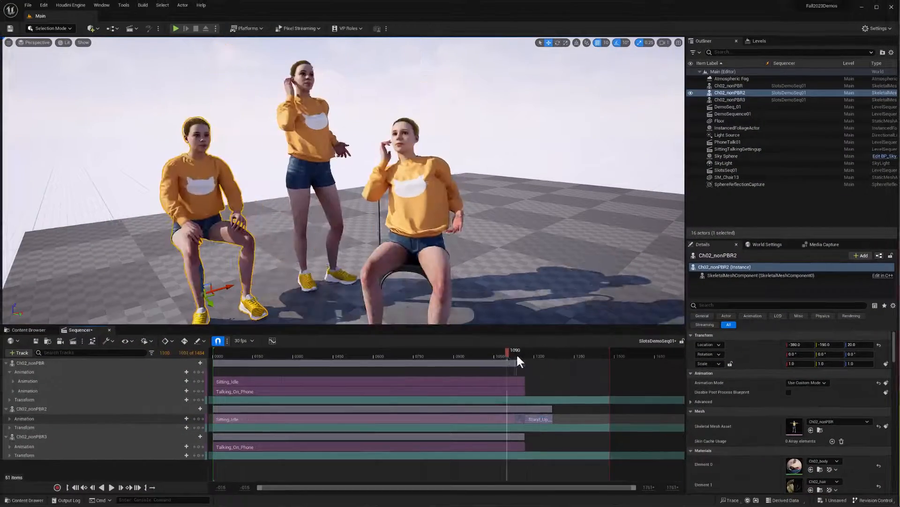
{"action": "mouse_move", "coordinate": [517, 357]}
{"action": "left_mouse_down"}
{"action": "mouse_move", "coordinate": [544, 359]}
{"action": "mouse_move", "coordinate": [525, 357]}
{"action": "left_mouse_up"}
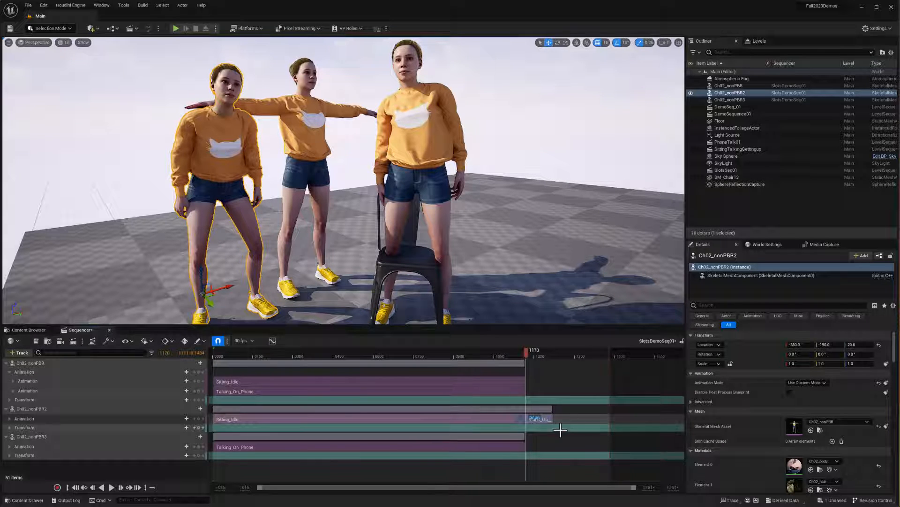
Add the Stand_Up__1_ animation after Sitting_Idle on Ch02_nonPBR at frame 1170 and scrub to check how it plays.
{"action": "left_click", "coordinate": [176, 381]}
{"action": "left_click", "coordinate": [218, 470]}
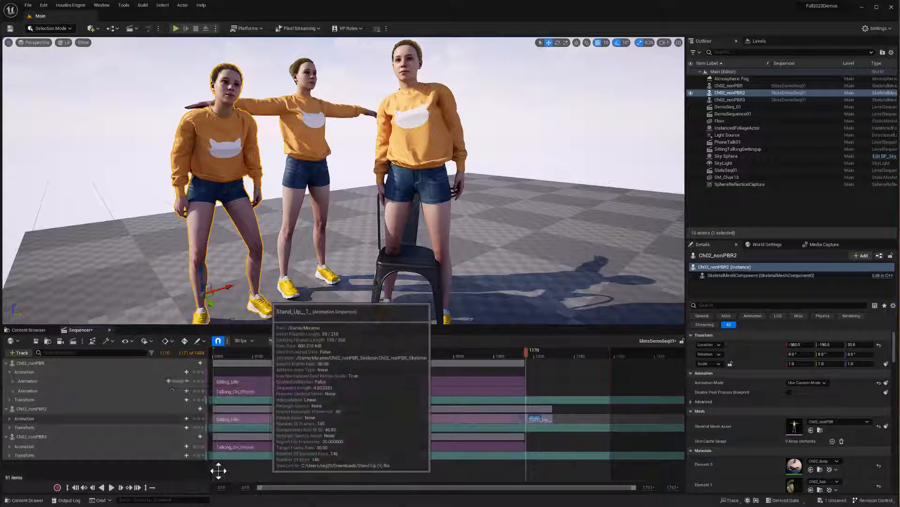
{"action": "mouse_move", "coordinate": [525, 351]}
{"action": "left_mouse_down"}
{"action": "mouse_move", "coordinate": [556, 355]}
{"action": "mouse_move", "coordinate": [538, 356]}
{"action": "left_mouse_up"}
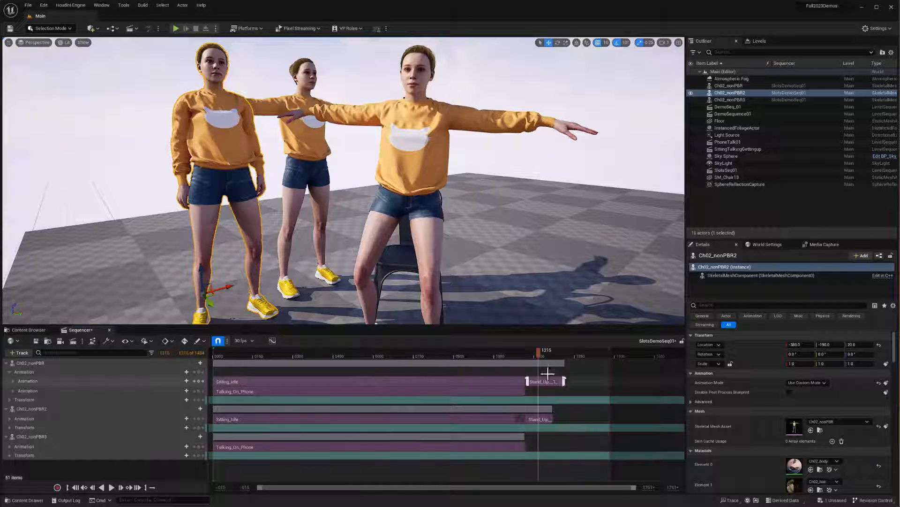
{"action": "left_click_drag", "start_coordinate": [536, 354], "coordinate": [537, 357]}
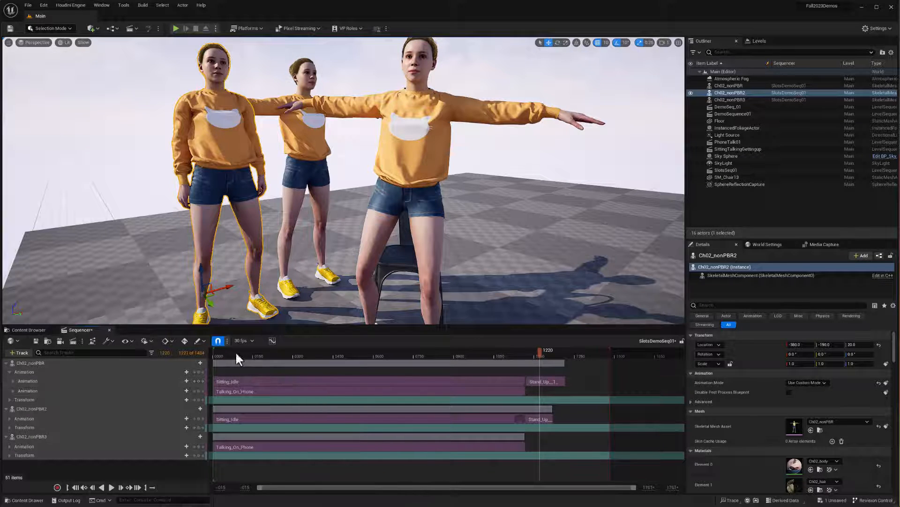
{"action": "left_click_drag", "start_coordinate": [238, 351], "coordinate": [257, 350]}
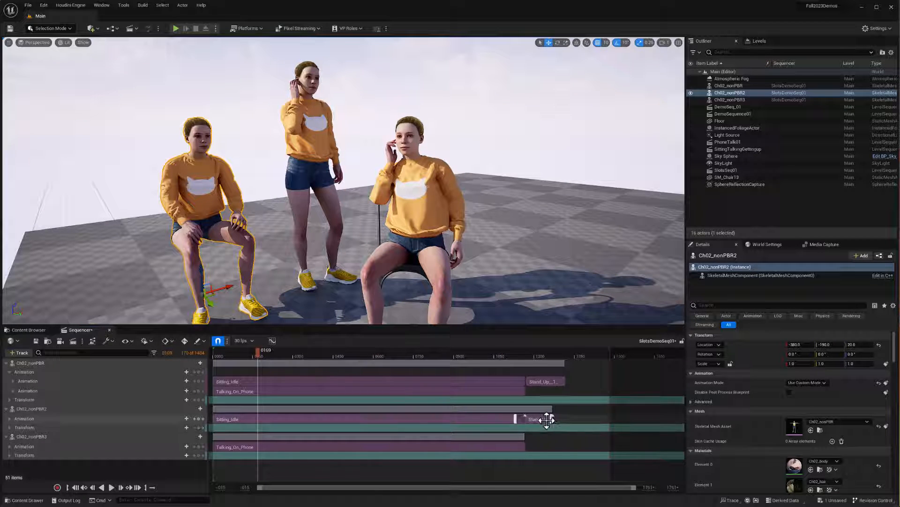
Delete the Stand_Up__1_ clips from Ch02_nonPBR2 and Ch02_nonPBR and shorten the playback range to the end of the remaining clips.
{"action": "key", "text": "Delete"}
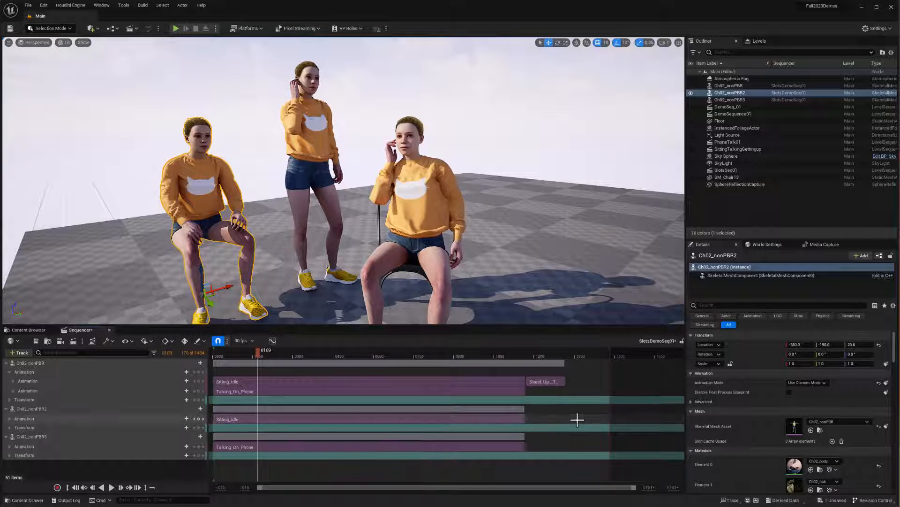
{"action": "left_click", "coordinate": [548, 384]}
{"action": "key", "text": "Delete"}
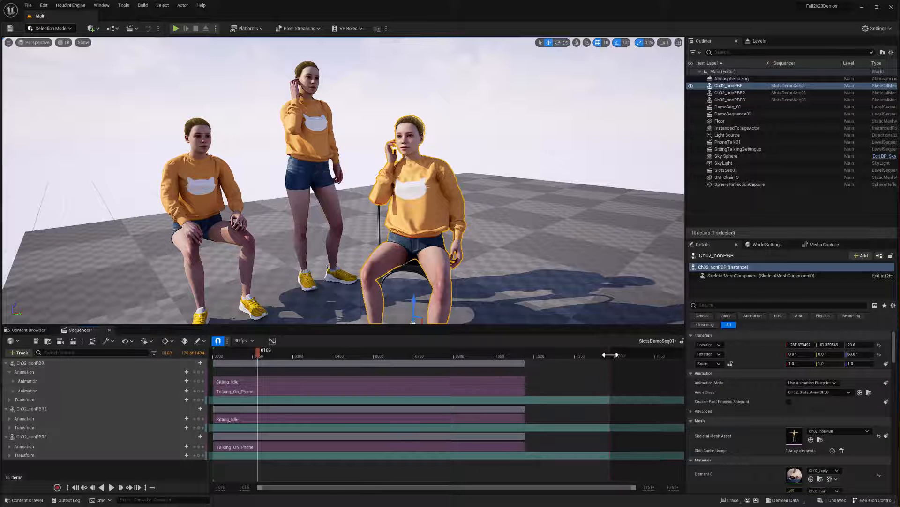
{"action": "left_click_drag", "start_coordinate": [610, 353], "coordinate": [525, 354]}
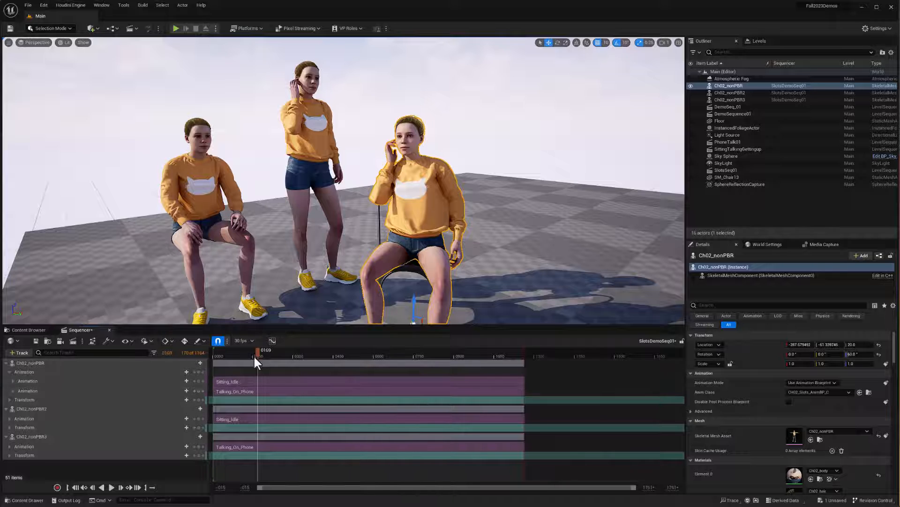
Play through the sequence by scrubbing and bring the playhead to frame 1162 at the end of the playback range.
{"action": "left_click_drag", "start_coordinate": [257, 353], "coordinate": [507, 381]}
{"action": "left_click", "coordinate": [139, 490]}
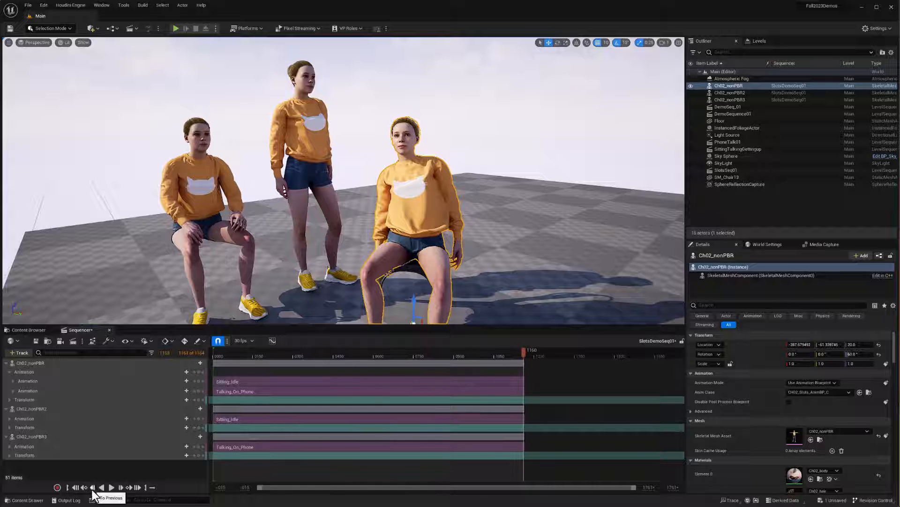
{"action": "left_click", "coordinate": [121, 488]}
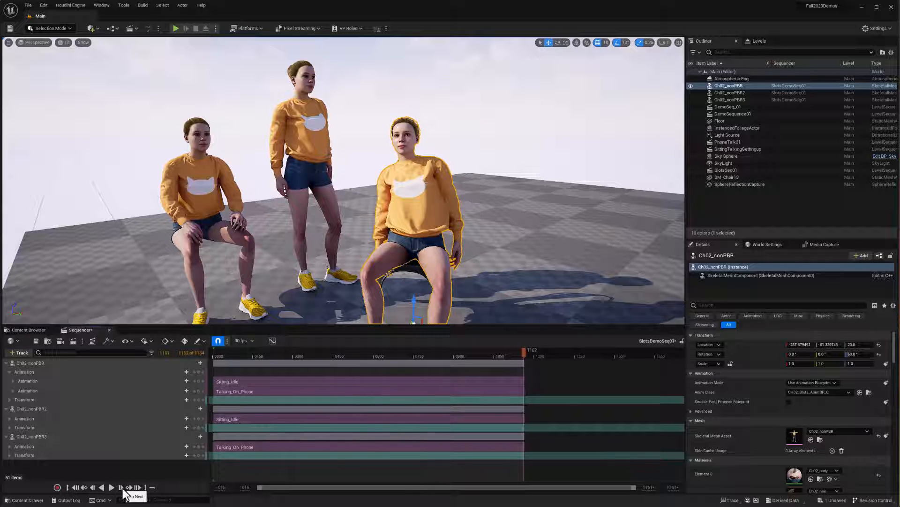
{"action": "left_click", "coordinate": [435, 383]}
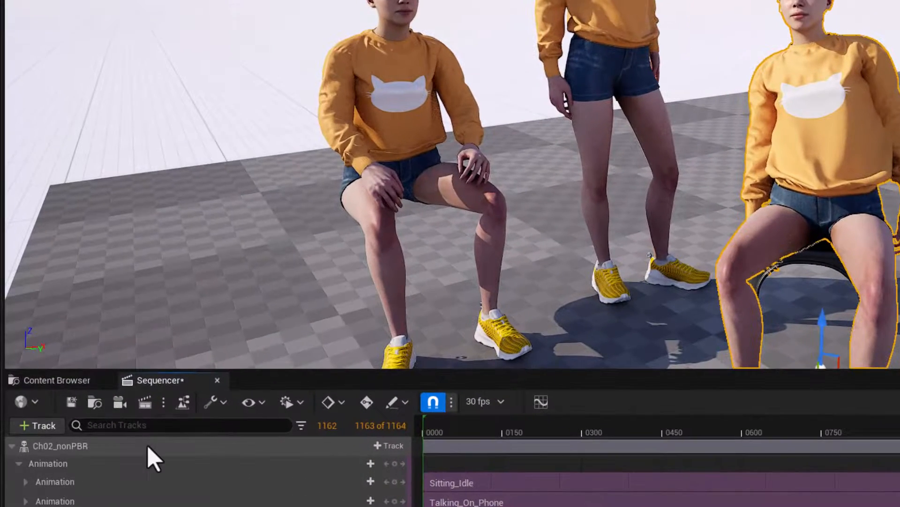
Bake the Ch02_nonPBR track as an animation sequence named CH02_SitTalkPhone_01 in the Mixamo folder.
{"action": "right_click", "coordinate": [149, 448]}
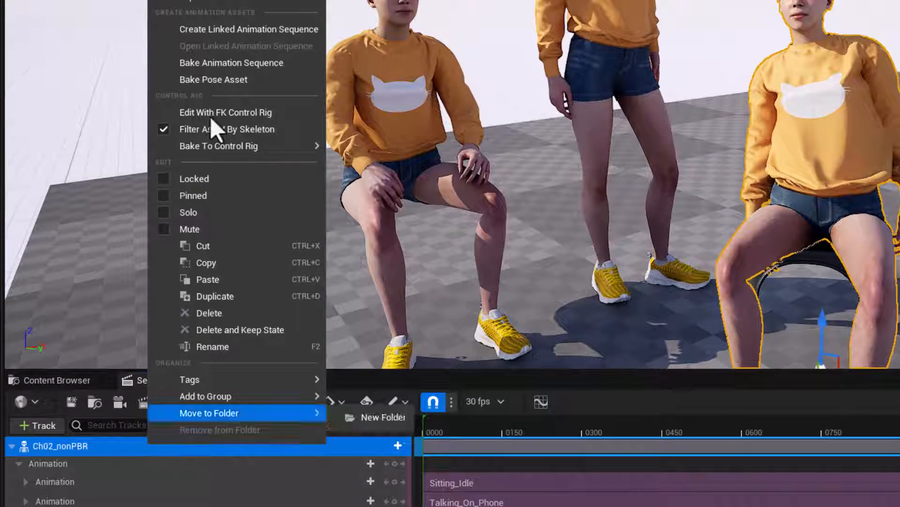
{"action": "left_click", "coordinate": [228, 66]}
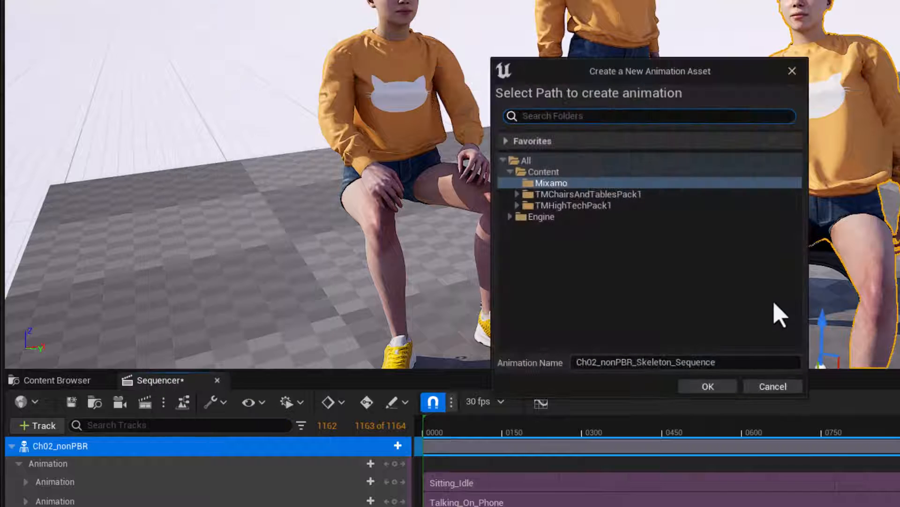
{"action": "left_click", "coordinate": [537, 182]}
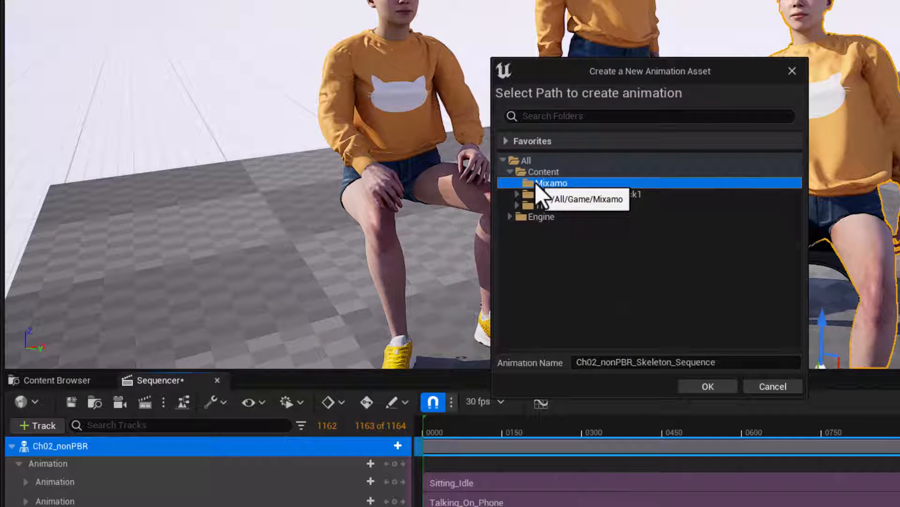
{"action": "left_click", "coordinate": [615, 361]}
{"action": "type", "text": "CH02_SitTalkPhone_01"}
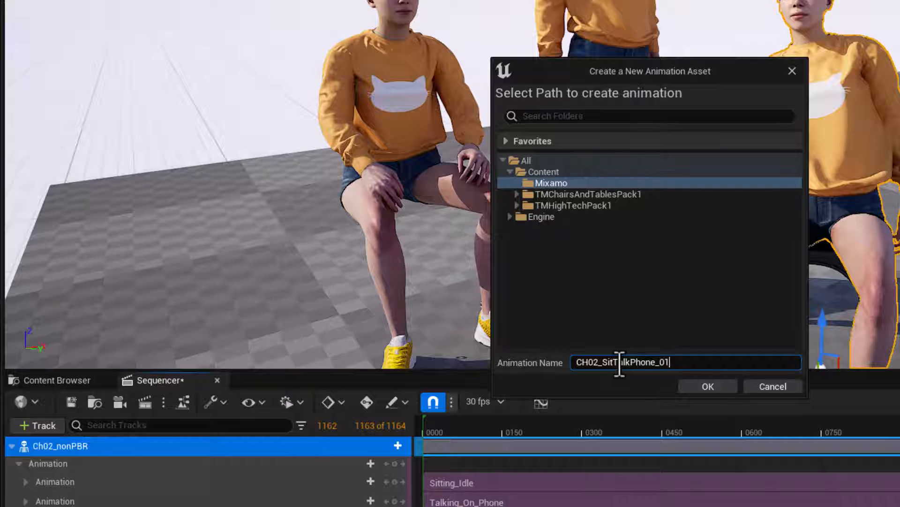
{"action": "left_click", "coordinate": [711, 388]}
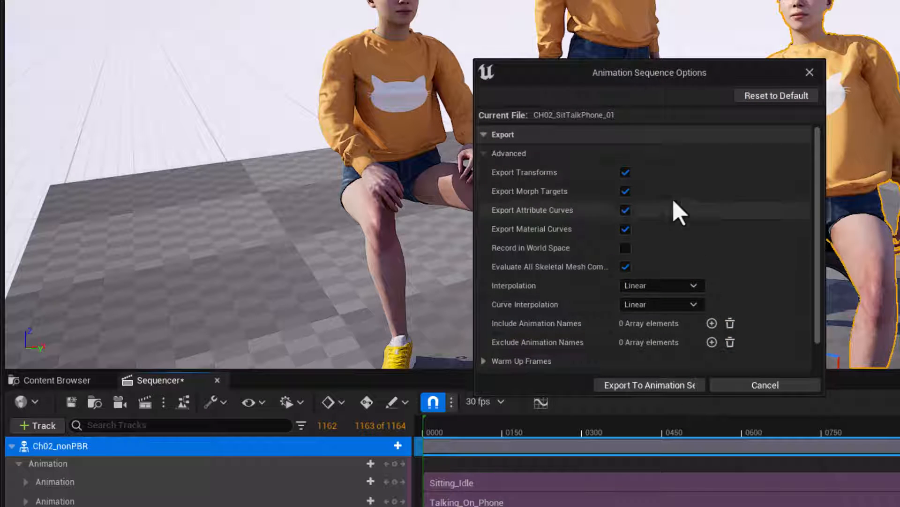
Review the animation sequence options, keep the default settings, and export CH02_SitTalkPhone_01.
{"action": "left_click_drag", "start_coordinate": [818, 177], "coordinate": [813, 160]}
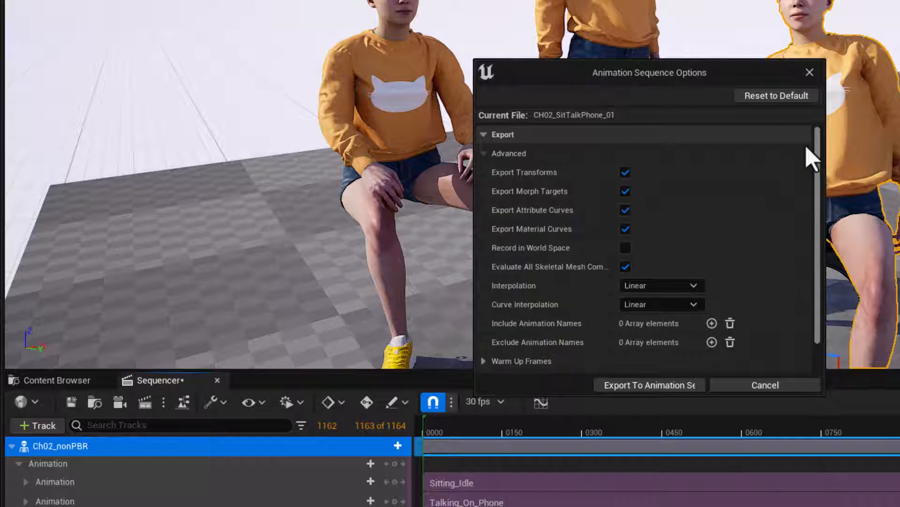
{"action": "scroll", "coordinate": [732, 242], "scroll_direction": "down", "scroll_amount": 2}
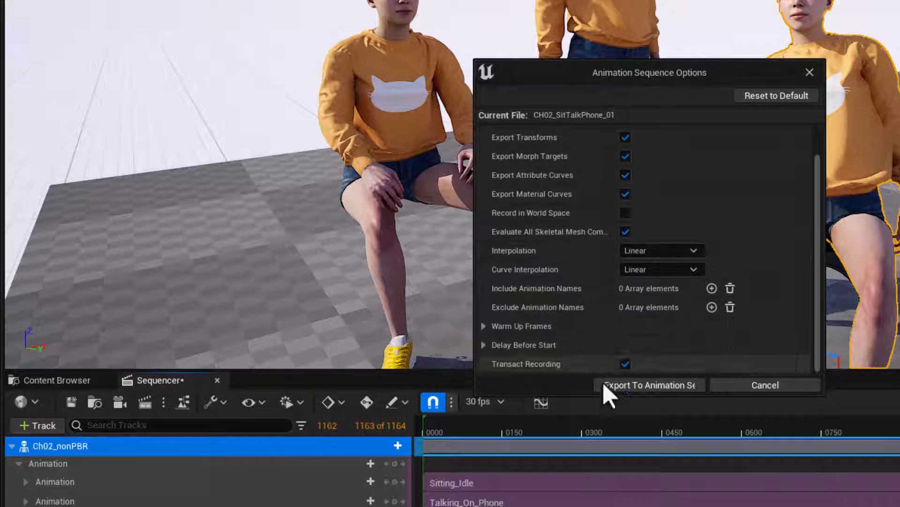
{"action": "left_click", "coordinate": [638, 386]}
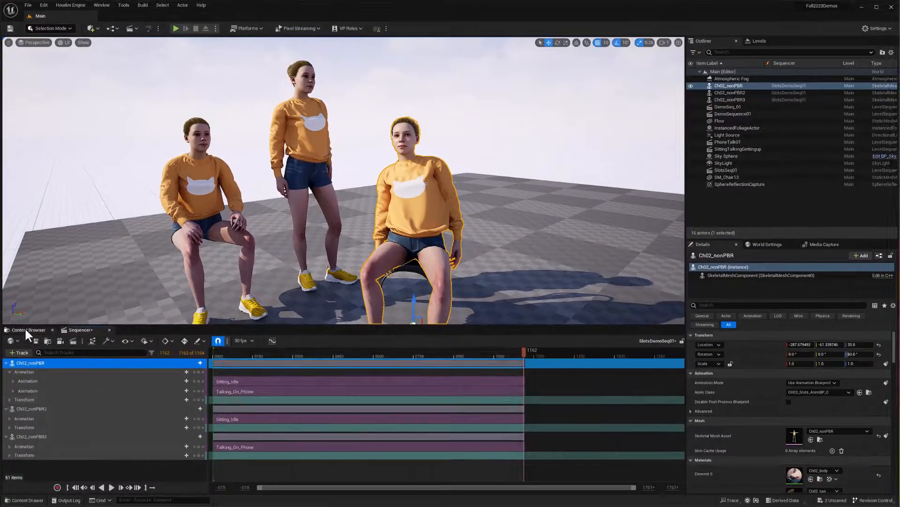
Check the baked CH02_SitTalkPhone_01 asset in the Mixamo folder and delete the Sitting_Idle clip from the Ch02_nonPBR2 track.
{"action": "left_click", "coordinate": [25, 330]}
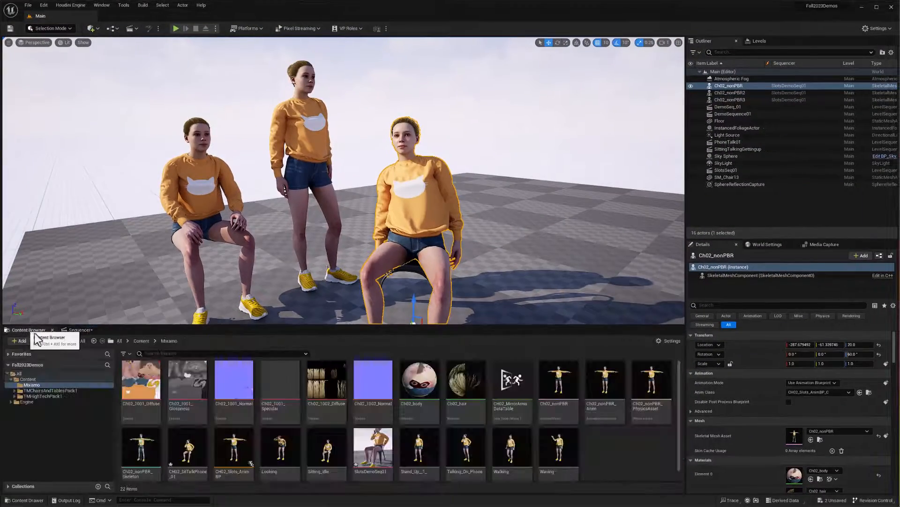
{"action": "mouse_move", "coordinate": [186, 475]}
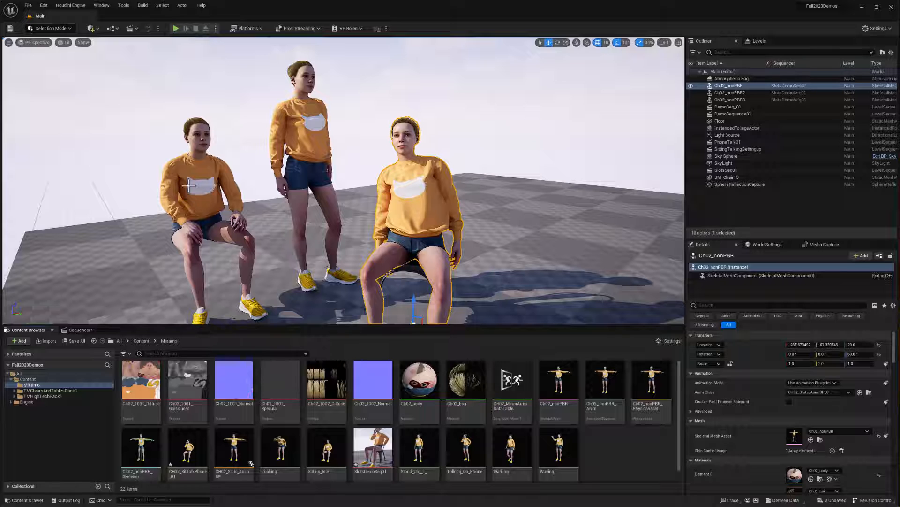
{"action": "left_click", "coordinate": [188, 204]}
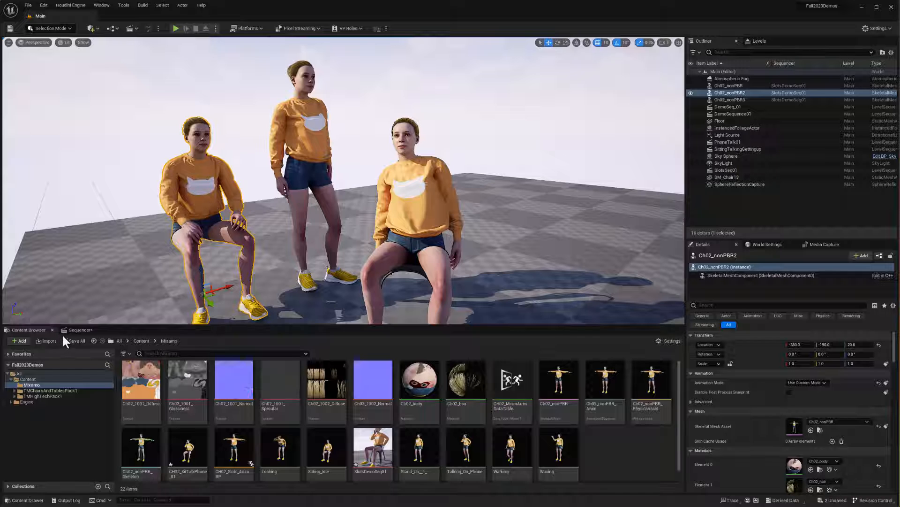
{"action": "left_click", "coordinate": [75, 330]}
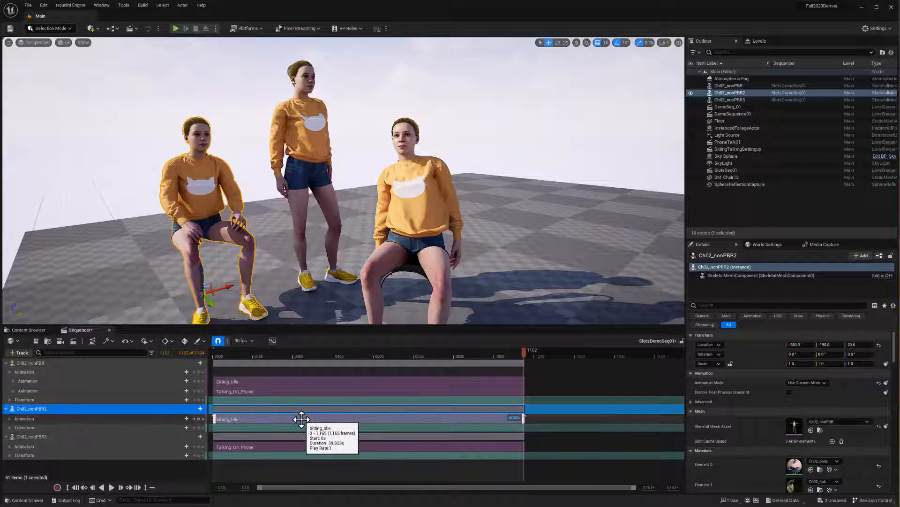
{"action": "key", "text": "Delete"}
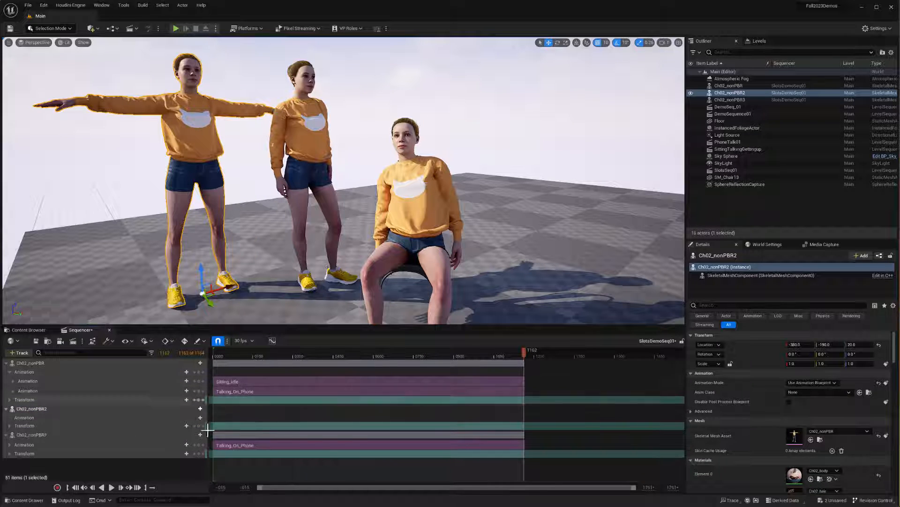
Add the CH02_SitTalkPhone_01 animation to the Ch02_nonPBR2 track at frame 0 and play the start of the sequence.
{"action": "left_click", "coordinate": [76, 487]}
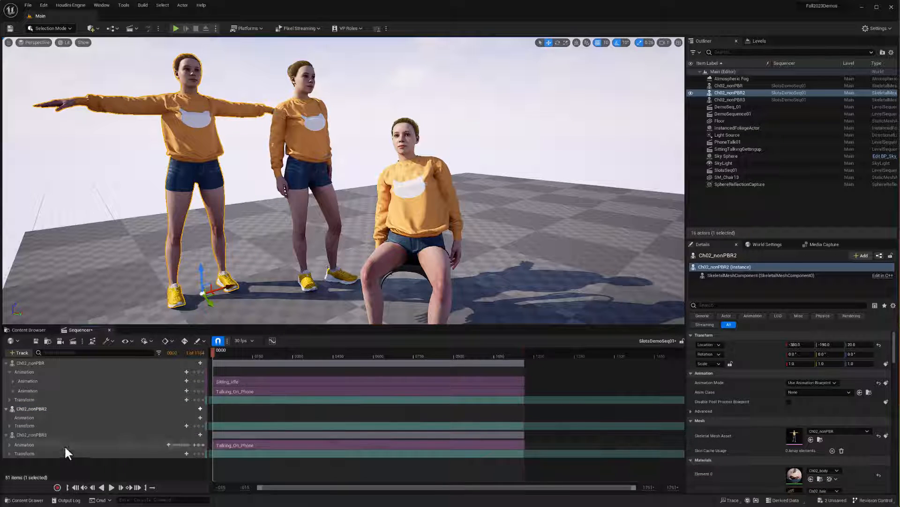
{"action": "left_click", "coordinate": [189, 415]}
{"action": "left_click", "coordinate": [233, 357]}
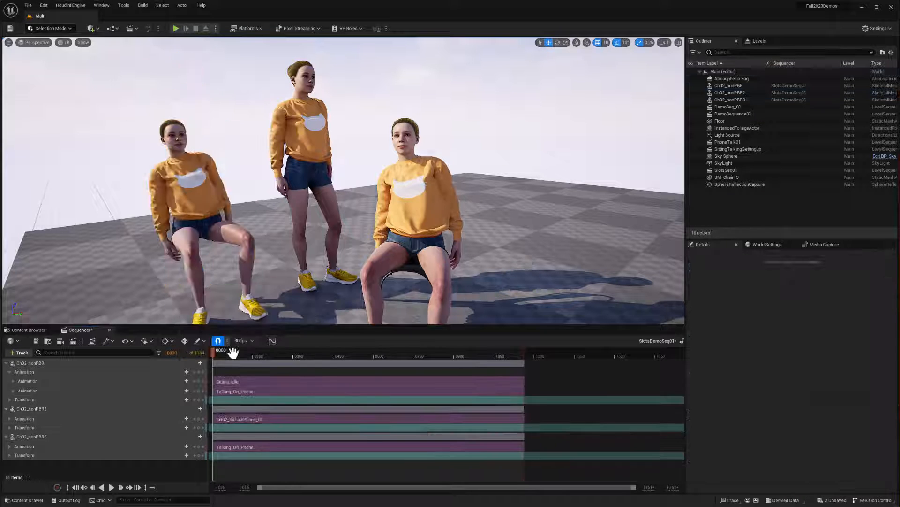
{"action": "left_click", "coordinate": [111, 488]}
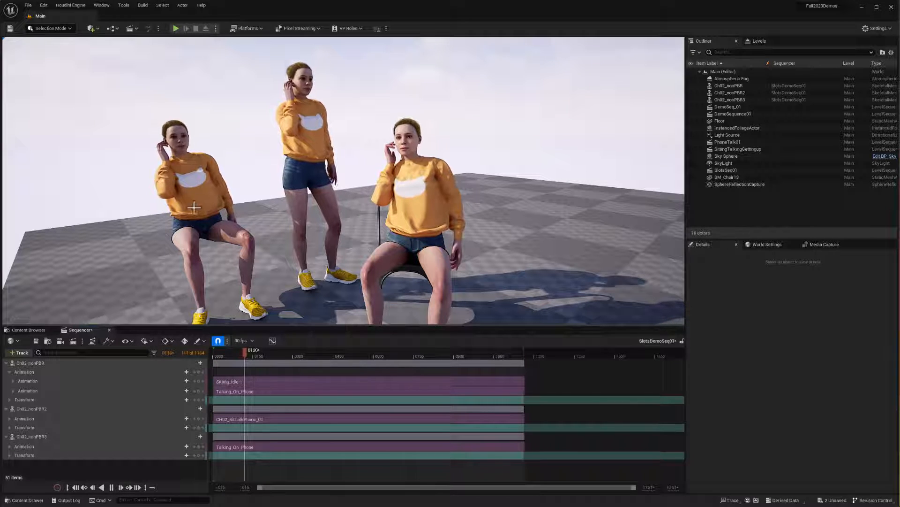
{"action": "left_click", "coordinate": [111, 488]}
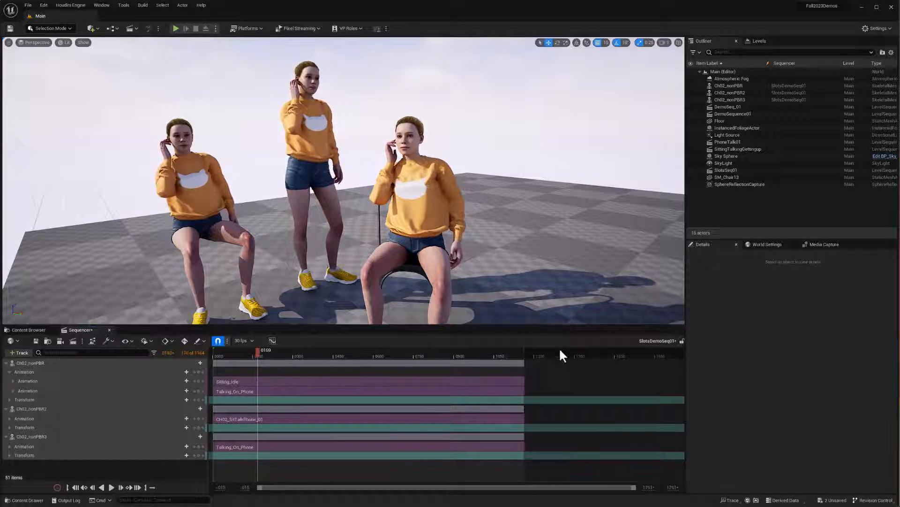
Extend the playback range to about frame 1500 and add the Stand_Up__1_ animation to Ch02_nonPBR2 at frame 1181.
{"action": "left_click_drag", "start_coordinate": [524, 353], "coordinate": [615, 353]}
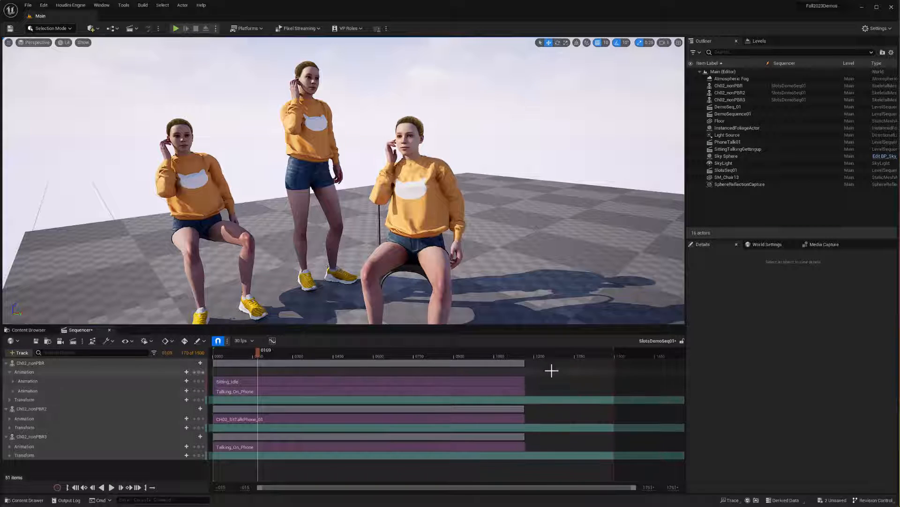
{"action": "left_click_drag", "start_coordinate": [535, 356], "coordinate": [529, 354]}
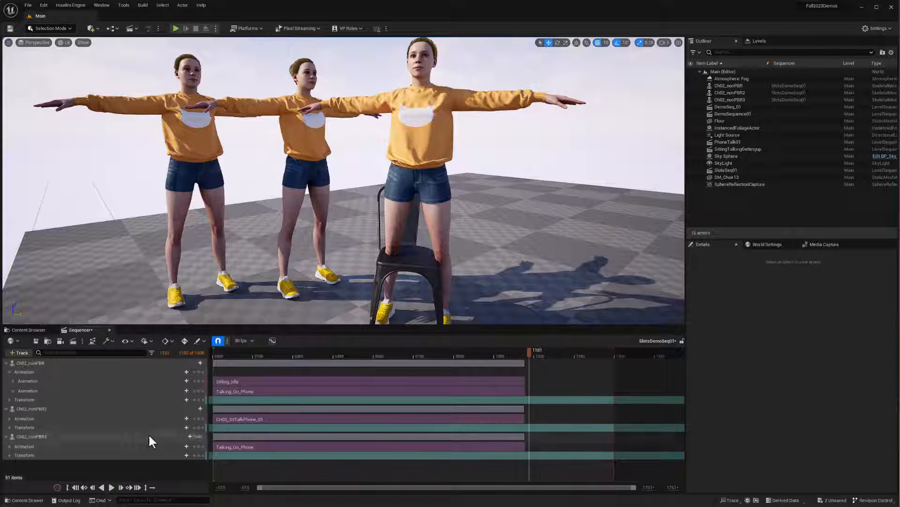
{"action": "left_click", "coordinate": [179, 419]}
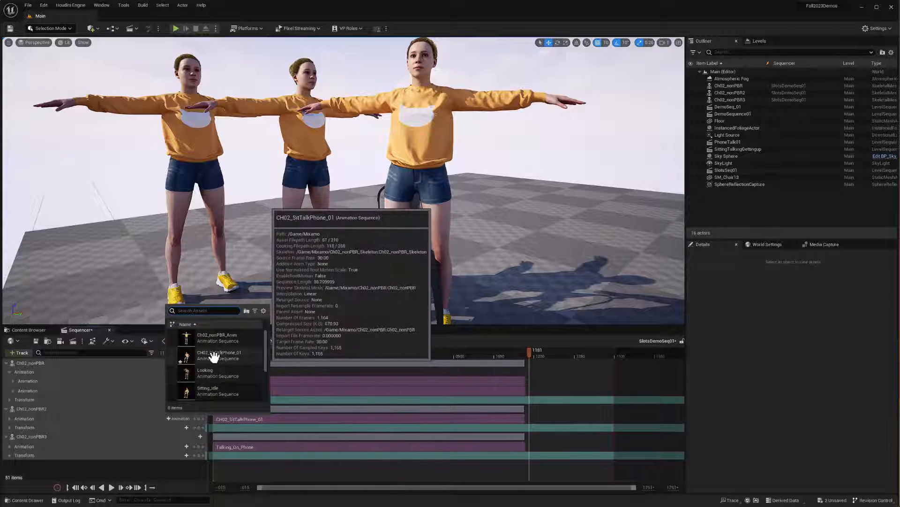
{"action": "scroll", "coordinate": [214, 358], "scroll_direction": "down", "scroll_amount": 2}
{"action": "left_click", "coordinate": [206, 373]}
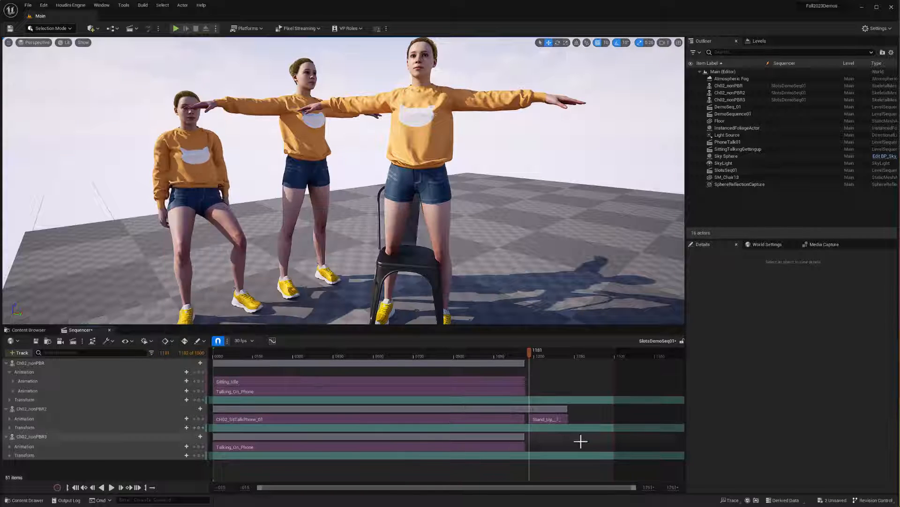
Overlap the Stand_Up__1_ clip with CH02_SitTalkPhone_01 from frame 1124 and match it to the previous clip at the RightToeBase bone.
{"action": "left_click_drag", "start_coordinate": [552, 421], "coordinate": [539, 417]}
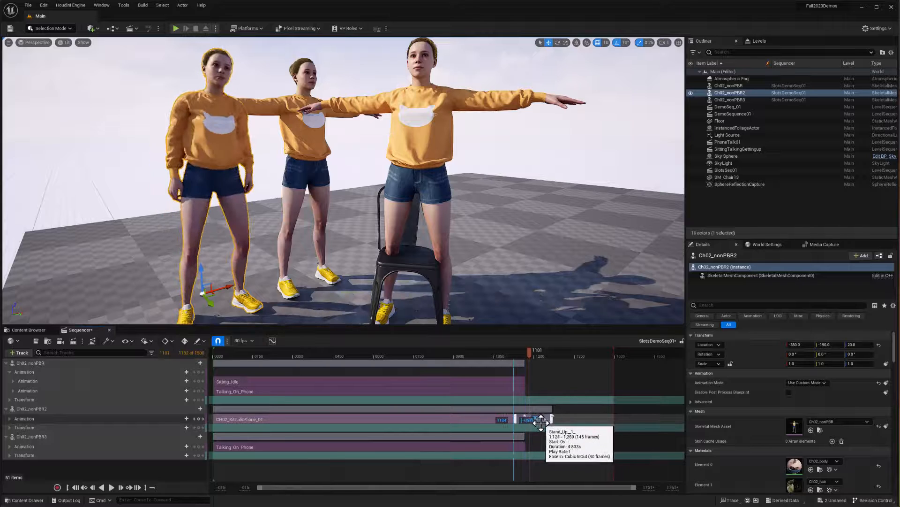
{"action": "right_click", "coordinate": [539, 417]}
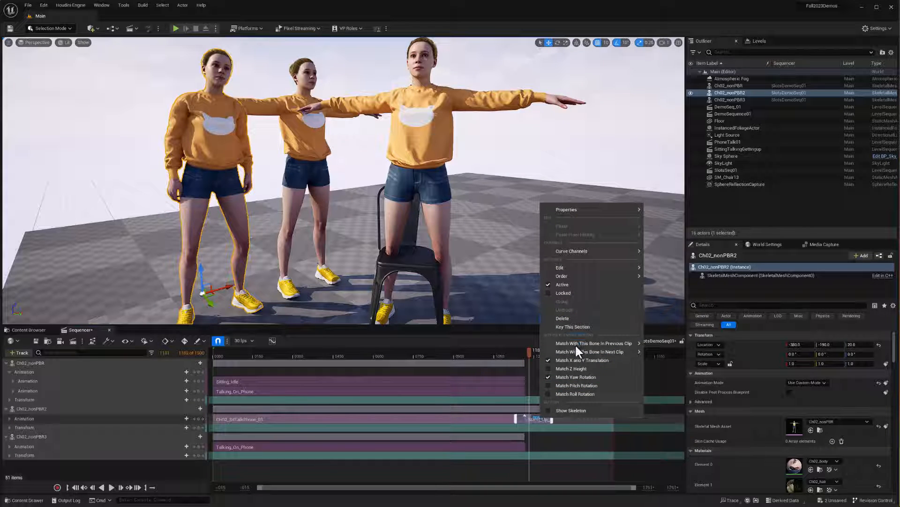
{"action": "mouse_move", "coordinate": [575, 343]}
{"action": "scroll", "coordinate": [664, 464], "scroll_direction": "down", "scroll_amount": 3}
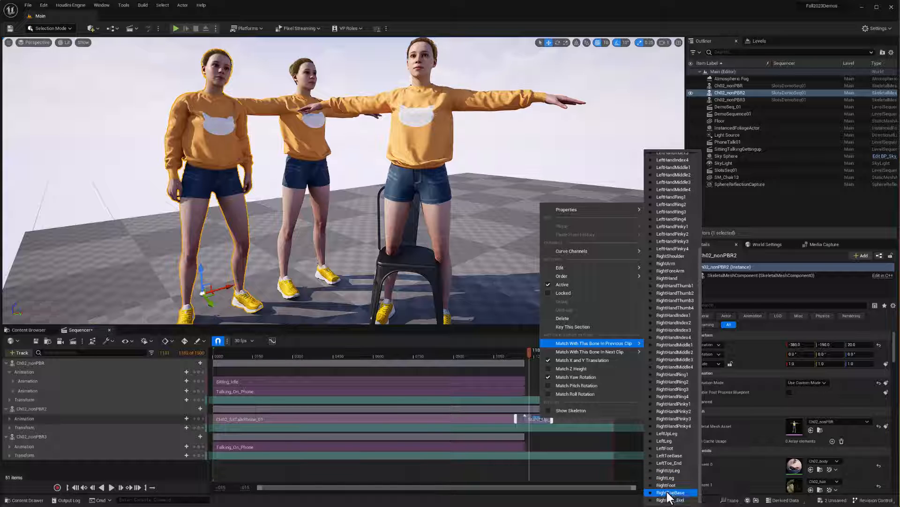
{"action": "left_click", "coordinate": [668, 488]}
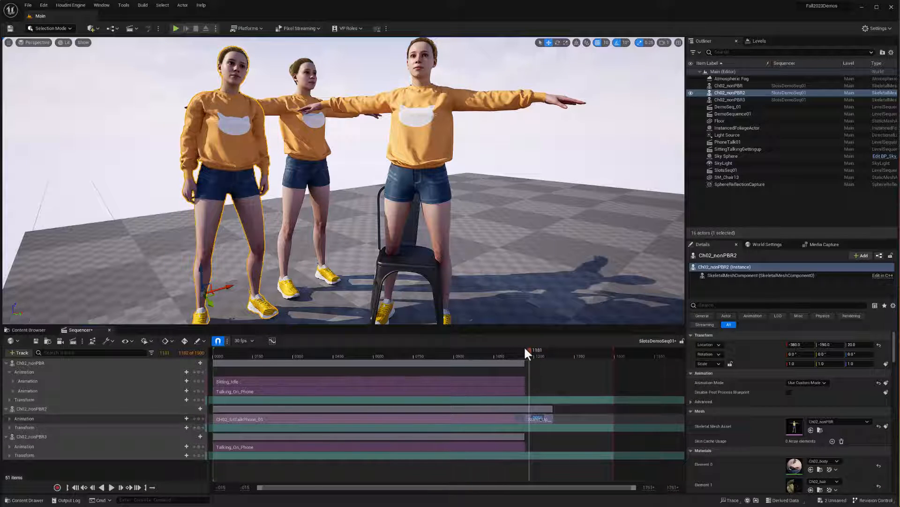
Scrub the transition between the two Ch02_nonPBR2 clips and move the Stand_Up__1_ clip to start at frame 1132.
{"action": "mouse_move", "coordinate": [524, 349]}
{"action": "left_mouse_down"}
{"action": "mouse_move", "coordinate": [480, 358]}
{"action": "mouse_move", "coordinate": [536, 354]}
{"action": "mouse_move", "coordinate": [517, 360]}
{"action": "left_mouse_up"}
{"action": "left_click_drag", "start_coordinate": [536, 417], "coordinate": [540, 417]}
{"action": "left_click_drag", "start_coordinate": [259, 487], "coordinate": [432, 487]}
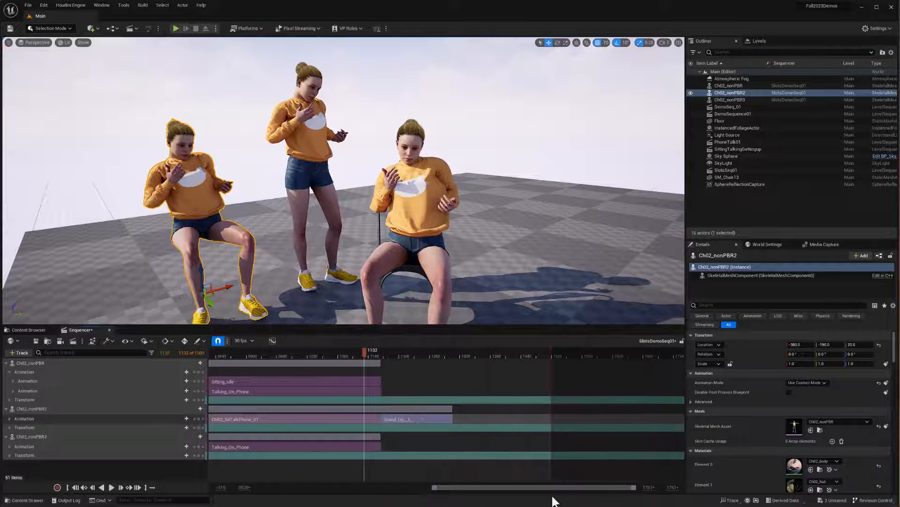
{"action": "left_click_drag", "start_coordinate": [630, 488], "coordinate": [558, 486]}
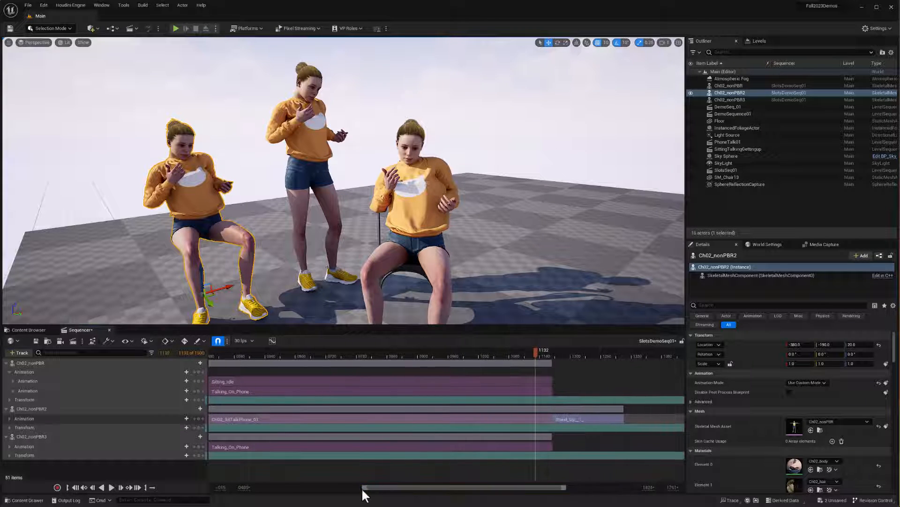
{"action": "left_click_drag", "start_coordinate": [363, 488], "coordinate": [414, 485]}
{"action": "left_click_drag", "start_coordinate": [567, 418], "coordinate": [554, 417]}
Check the stand-up blend, shift the Stand_Up__1_ clip slightly forward in time, and bring the playhead back to frame 1075.
{"action": "left_click_drag", "start_coordinate": [492, 351], "coordinate": [506, 352]}
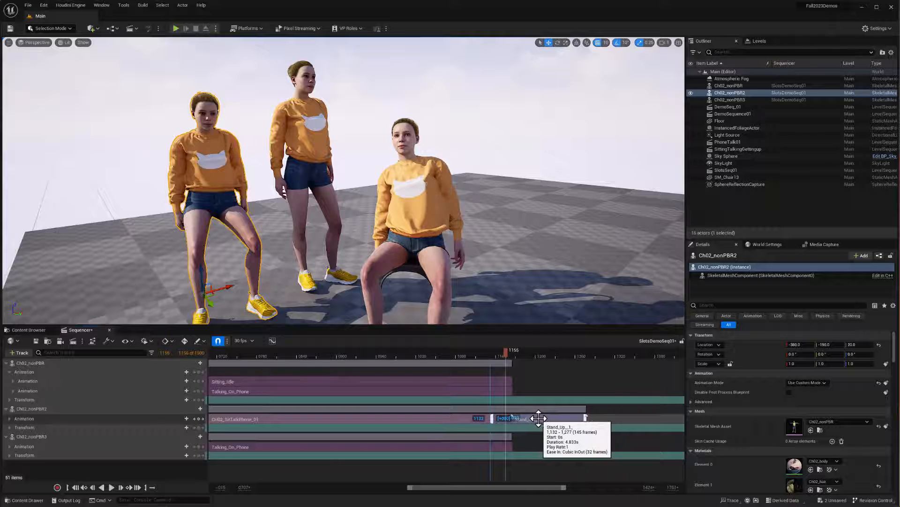
{"action": "left_click_drag", "start_coordinate": [532, 417], "coordinate": [538, 417]}
{"action": "left_click_drag", "start_coordinate": [500, 355], "coordinate": [452, 370]}
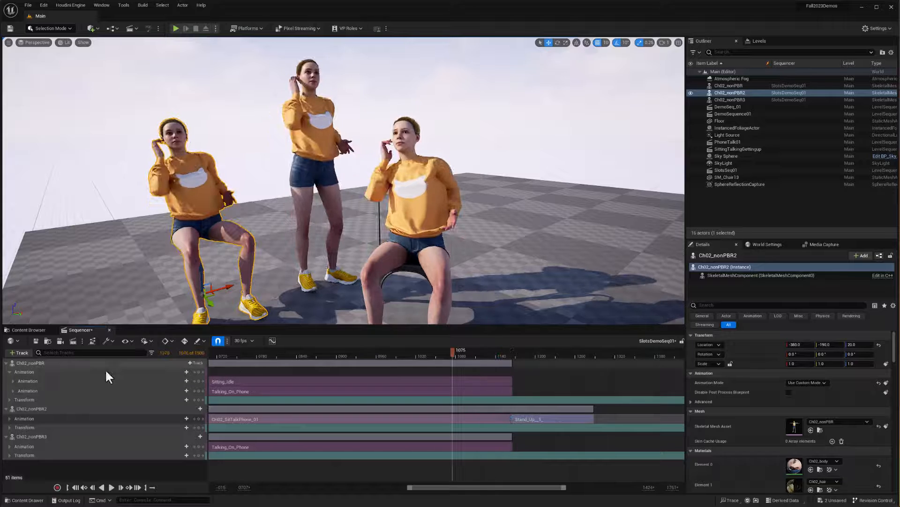